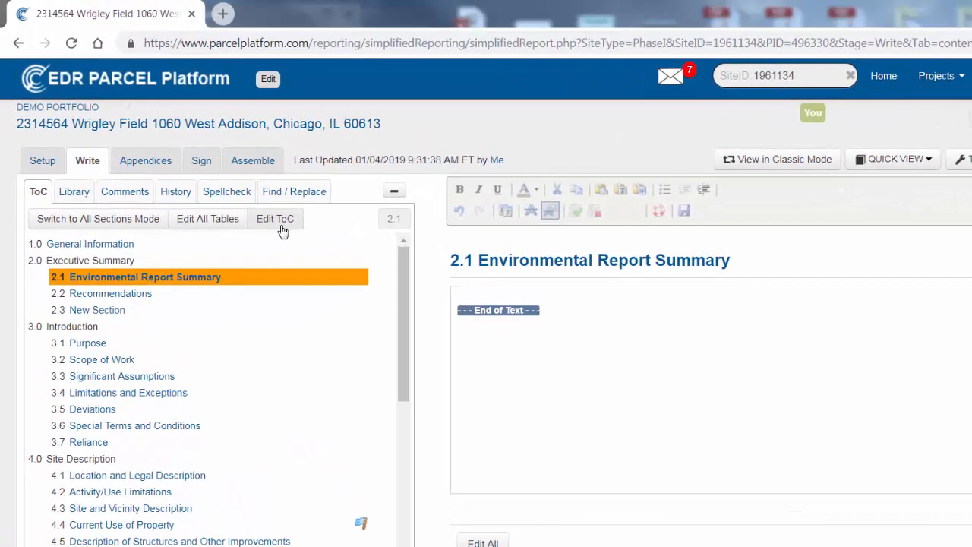
# Open the report's table of contents for editing
pyautogui.click(215, 174)
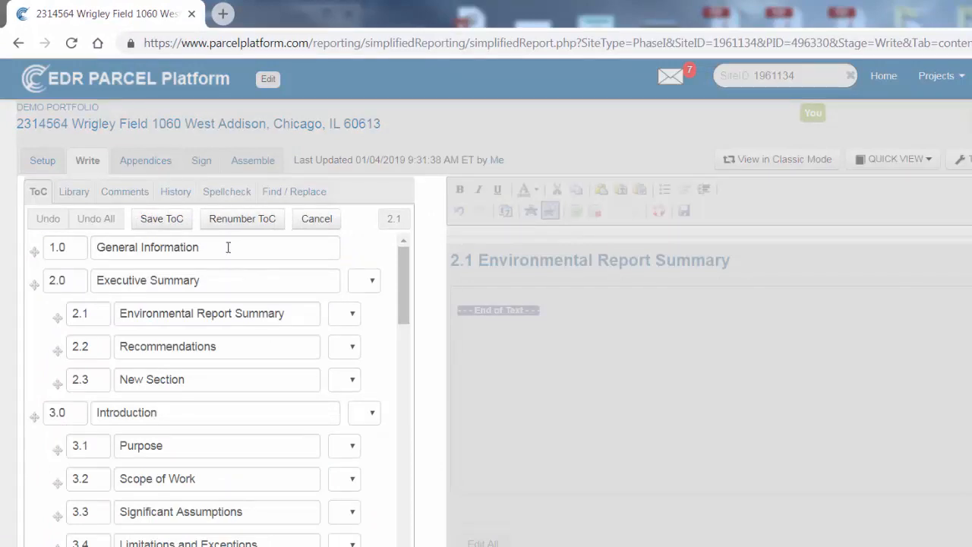
# Shorten the General Information title to General, and clear the section numbers of that entry and of Purpose
pyautogui.moveTo(228, 247); pyautogui.dragTo(141, 250)
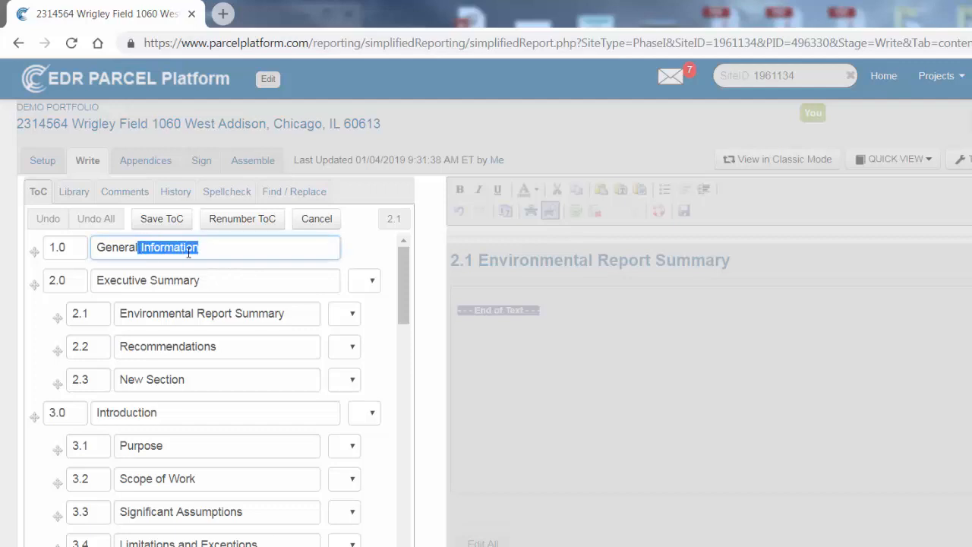
pyautogui.press('BackSpace')
pyautogui.moveTo(80, 248); pyautogui.dragTo(43, 248)
pyautogui.press('BackSpace')
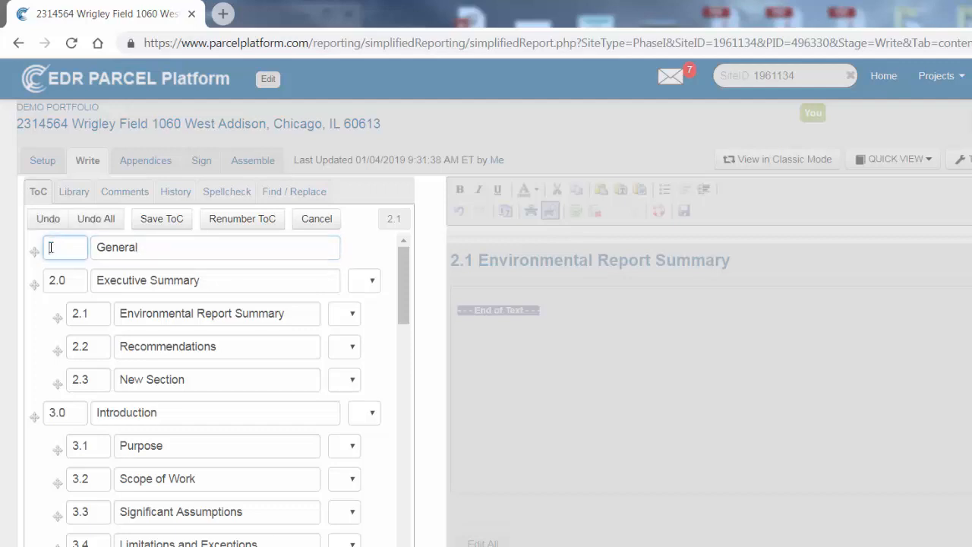
pyautogui.moveTo(90, 445); pyautogui.dragTo(69, 445)
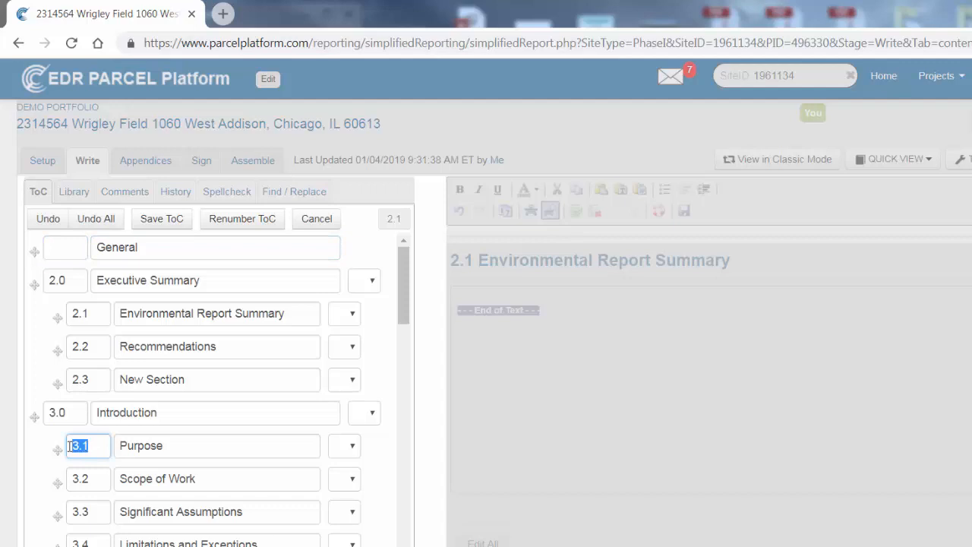
pyautogui.press('BackSpace')
# Undo the Purpose number deletion and revert all remaining table of contents edits
pyautogui.click(50, 220)
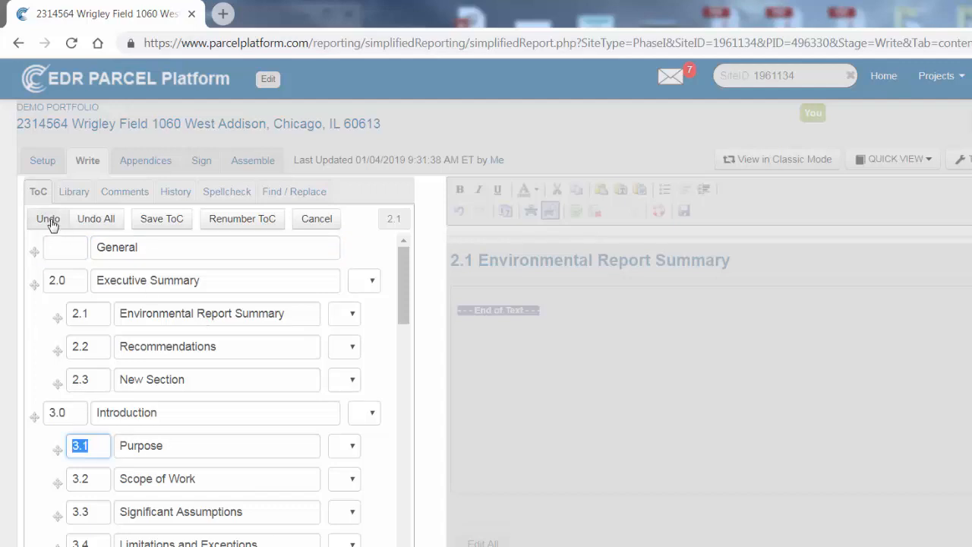
pyautogui.click(90, 218)
pyautogui.click(217, 253)
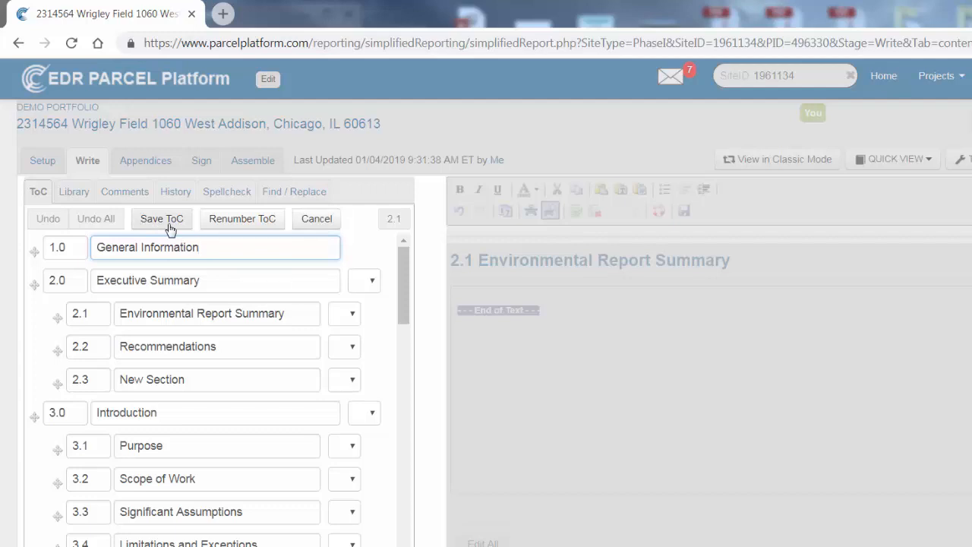
# Move Recommendations into the Introduction between Purpose and Scope of Work, keeping Scope of Work at the same level
pyautogui.moveTo(58, 350); pyautogui.dragTo(96, 486)
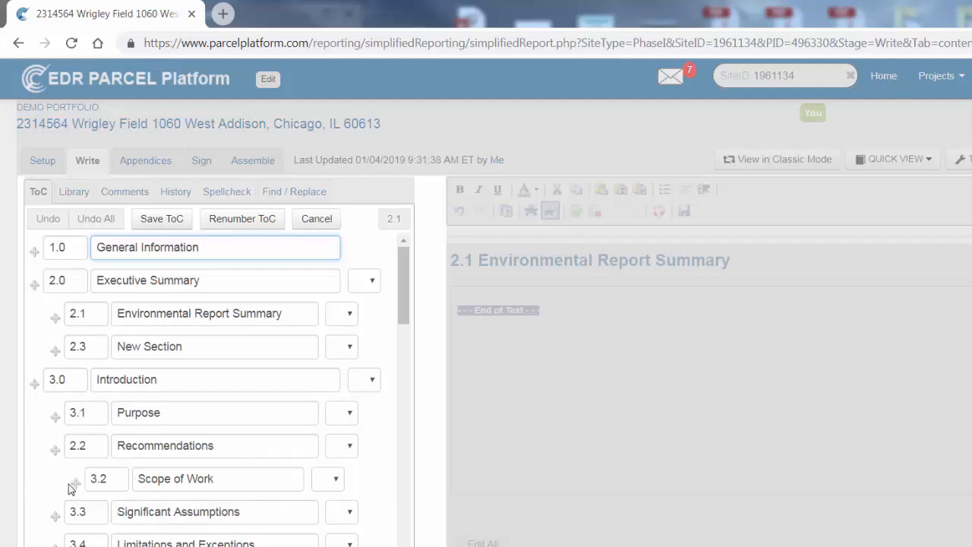
pyautogui.moveTo(69, 489); pyautogui.dragTo(47, 487)
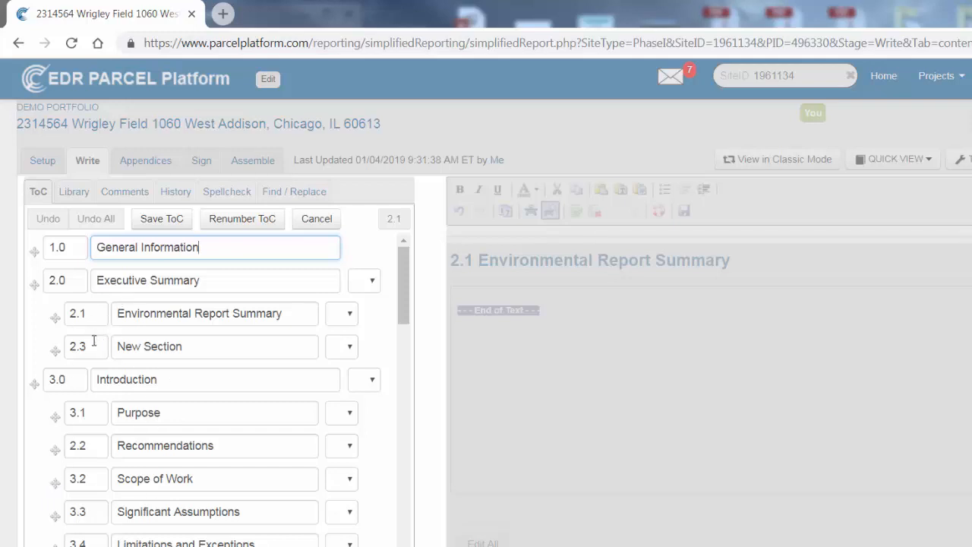
# Change the number of New Section under Executive Summary to 2.2 and renumber the whole table of contents
pyautogui.click(94, 343)
pyautogui.press('BackSpace')
pyautogui.write('2')
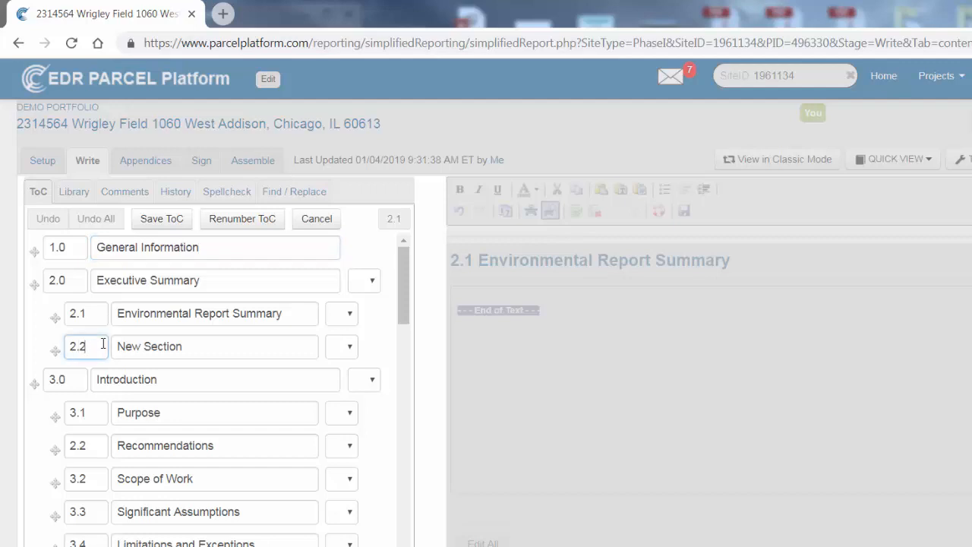
pyautogui.click(224, 222)
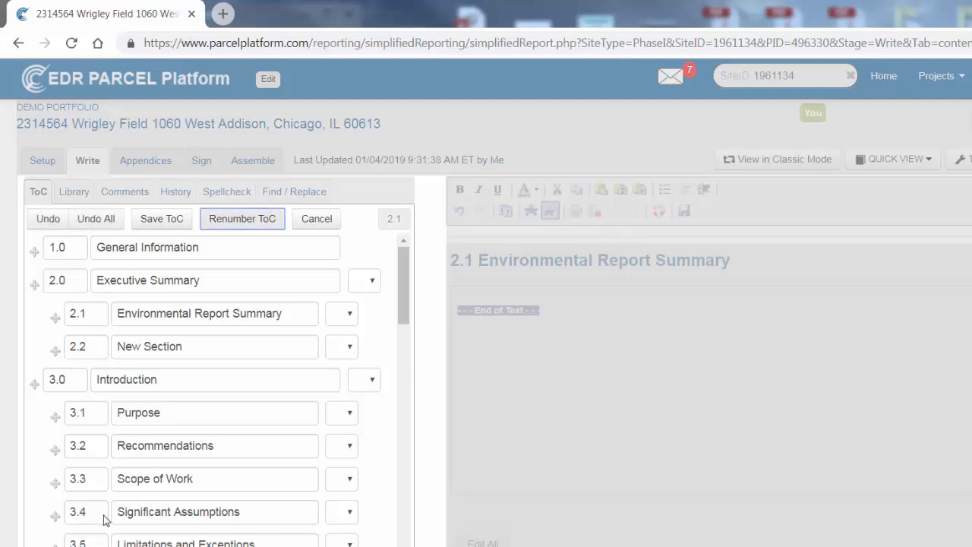
# Renumber the table of contents with General Information left unnumbered, and save the changes
pyautogui.click(57, 247)
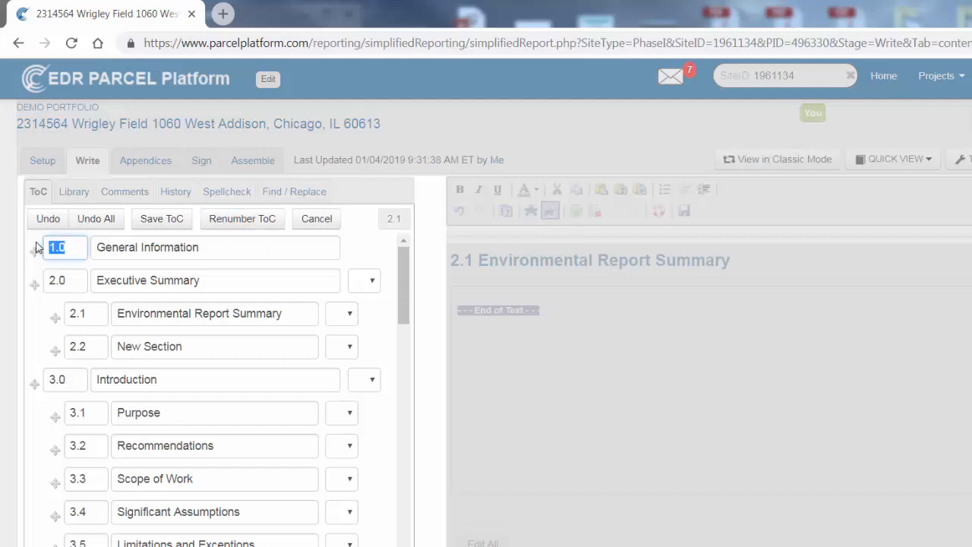
pyautogui.press('BackSpace')
pyautogui.click(251, 225)
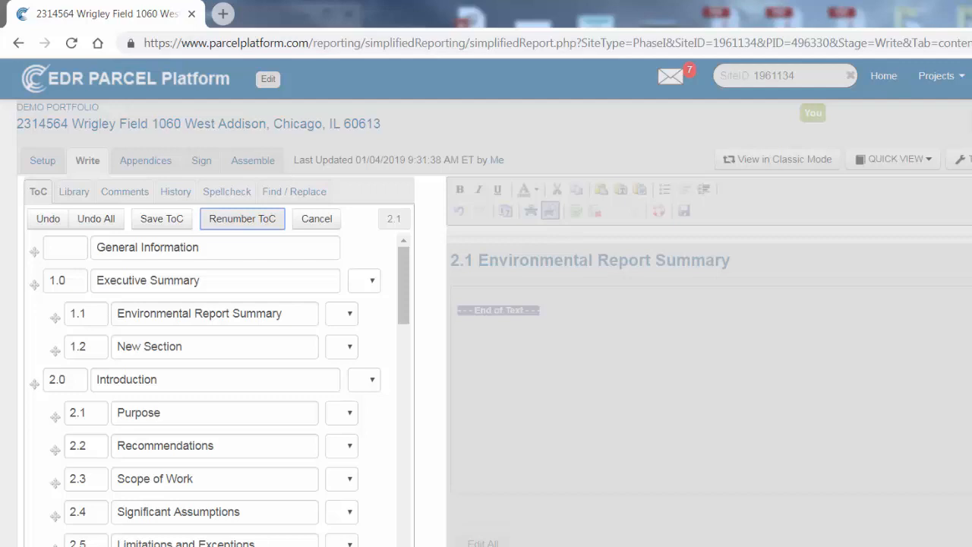
pyautogui.click(161, 220)
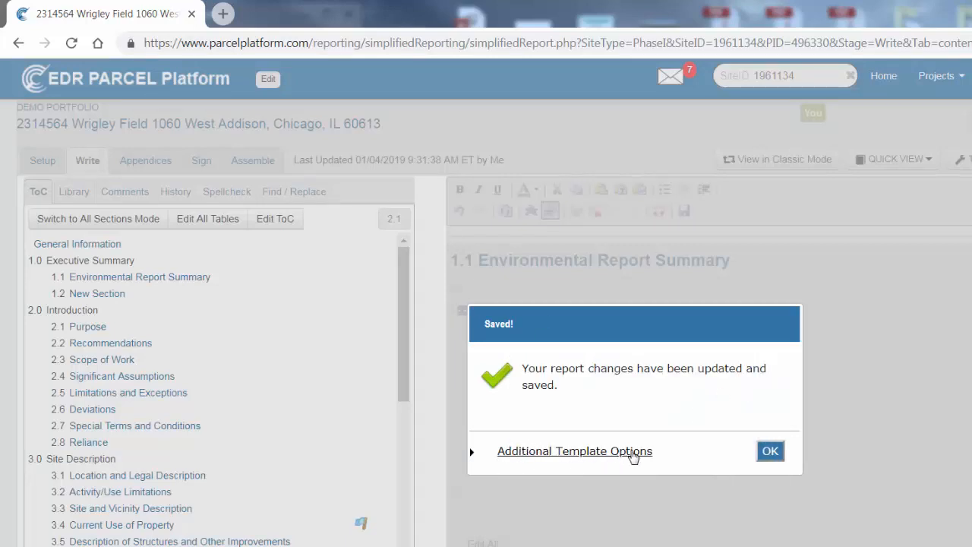
pyautogui.click(775, 453)
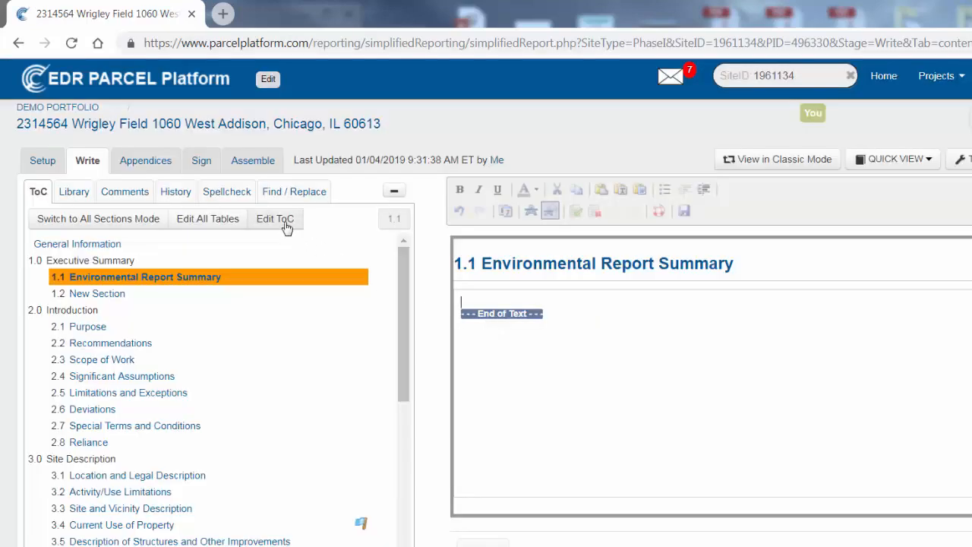
# Reopen the table of contents for editing and enable the ES Table property for the Recommendations section
pyautogui.click(287, 220)
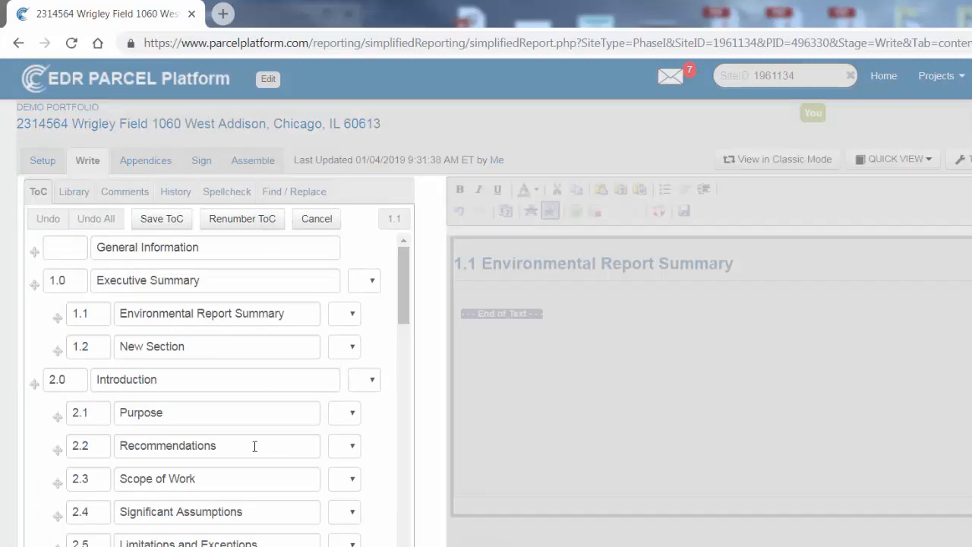
pyautogui.click(353, 451)
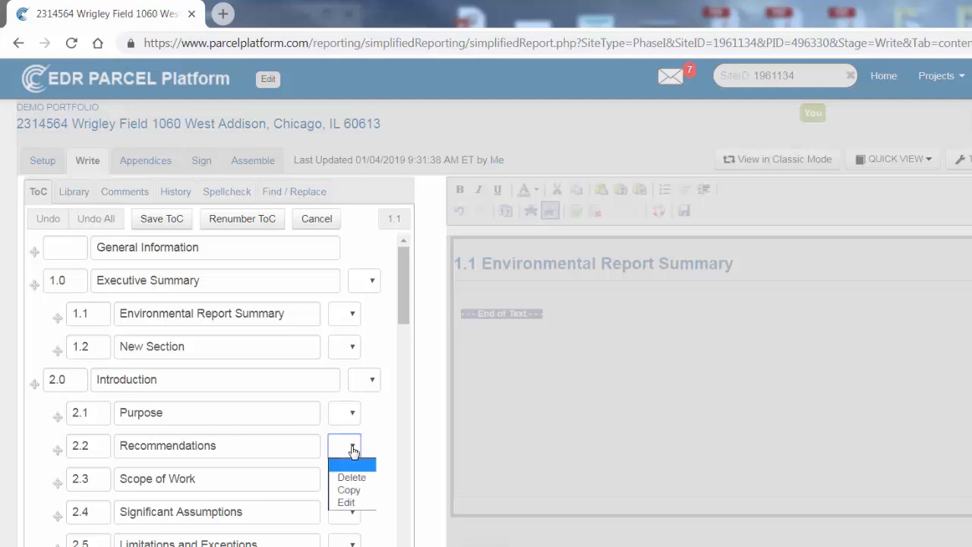
pyautogui.click(346, 504)
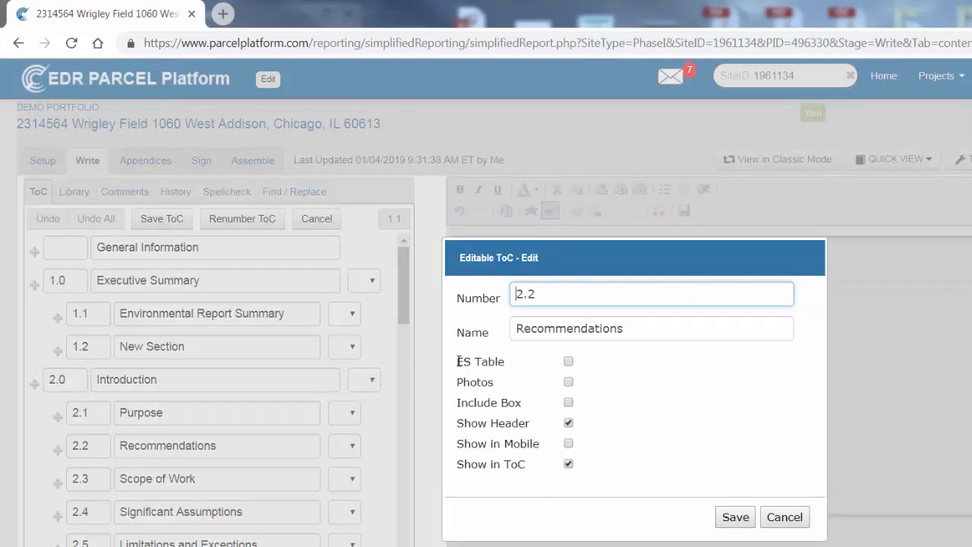
pyautogui.click(568, 363)
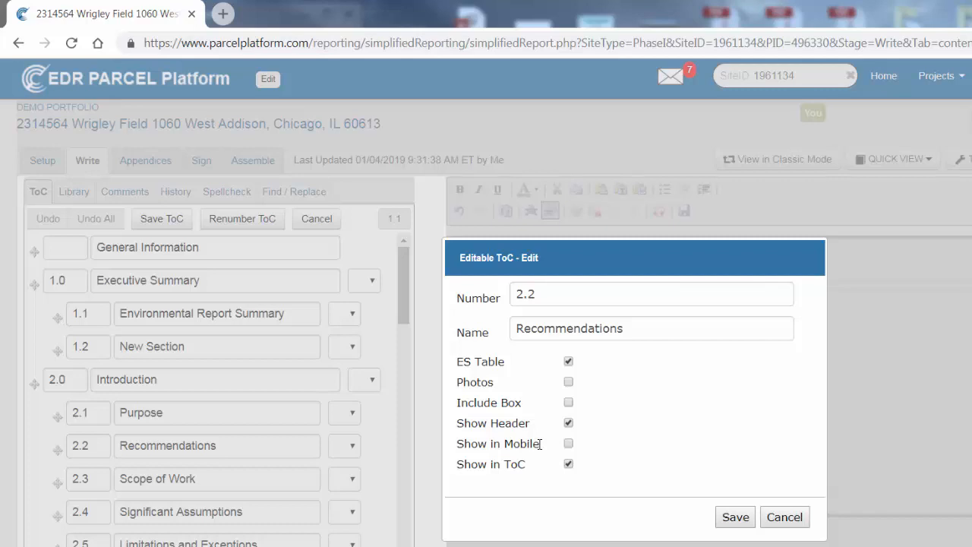
pyautogui.click(737, 518)
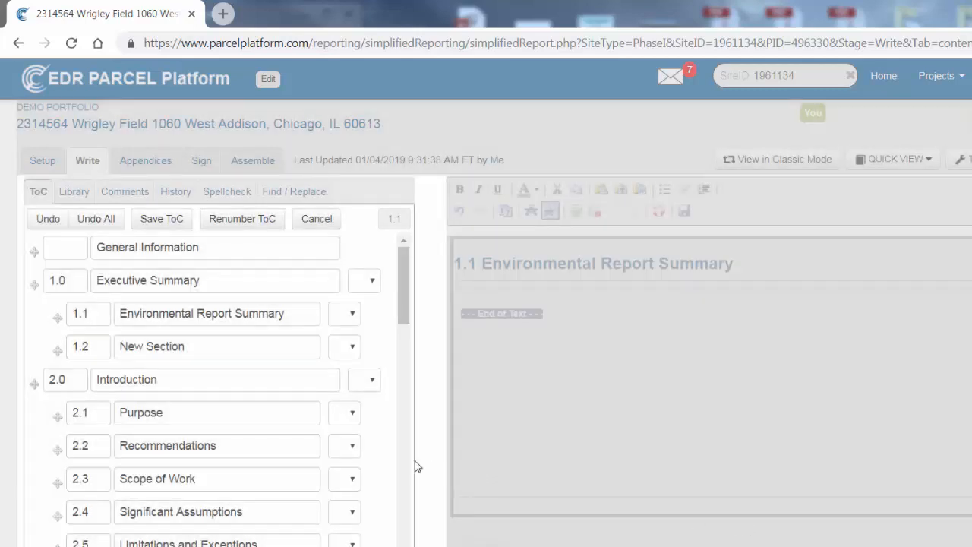
# Mark the Recommendations section under Introduction for deletion
pyautogui.click(350, 448)
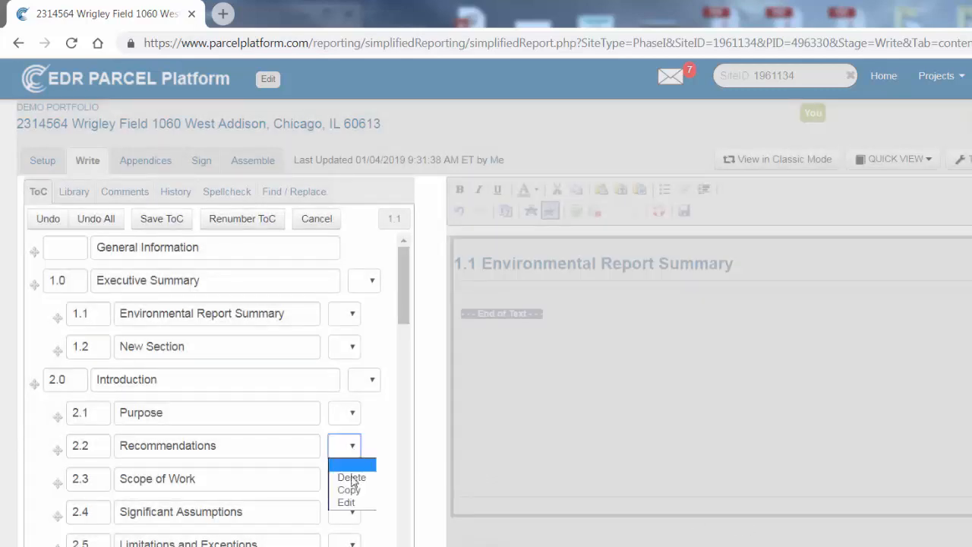
pyautogui.click(352, 478)
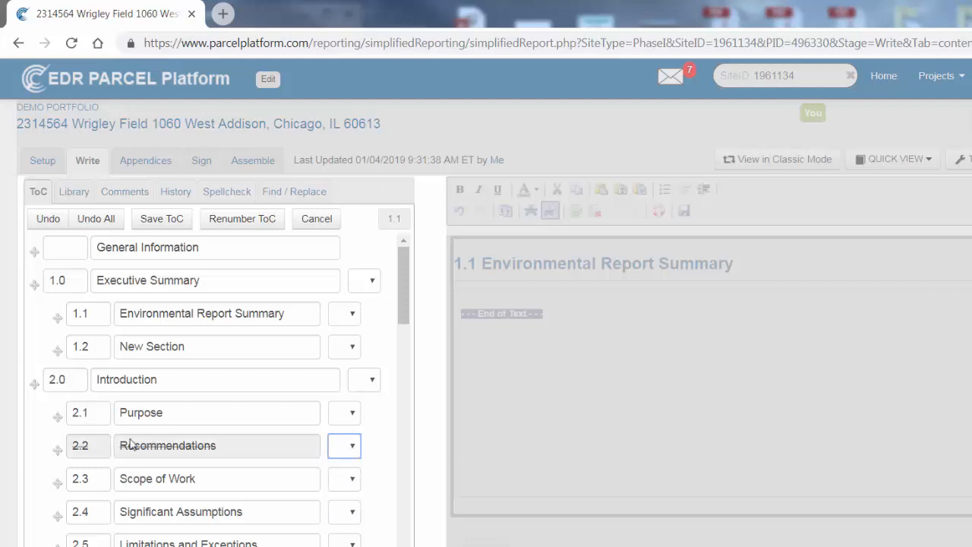
# Copy the Scope of Work section and name the copy New Section
pyautogui.click(352, 481)
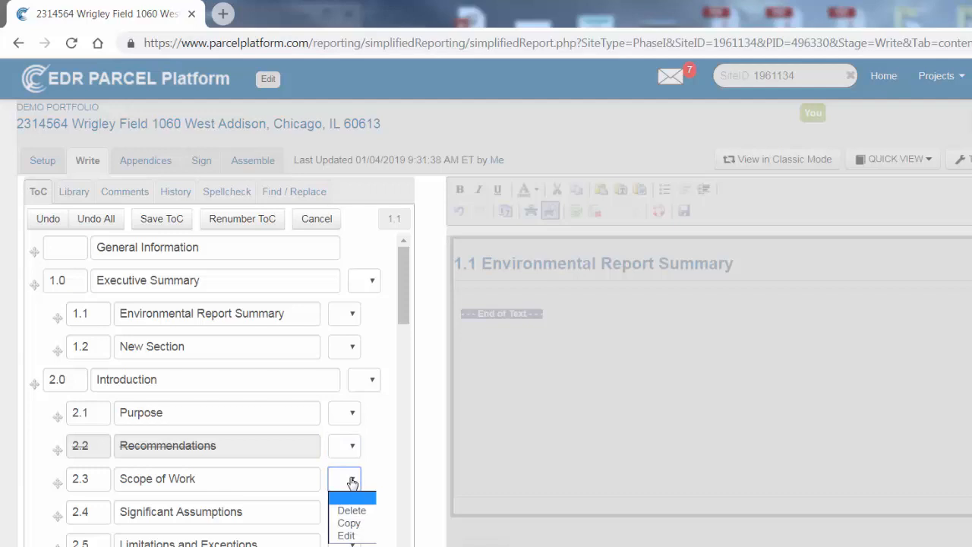
pyautogui.click(349, 523)
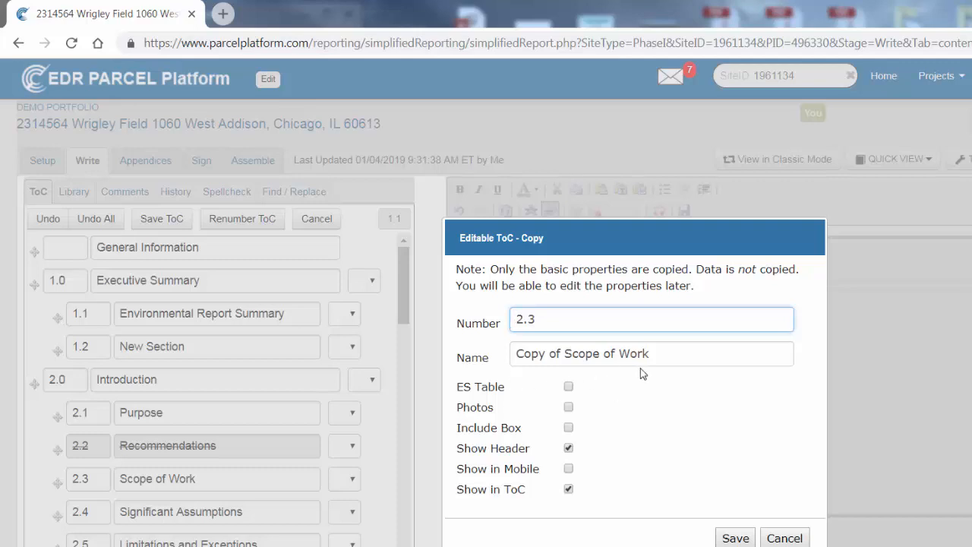
pyautogui.moveTo(650, 353); pyautogui.dragTo(510, 351)
pyautogui.write('New Section')
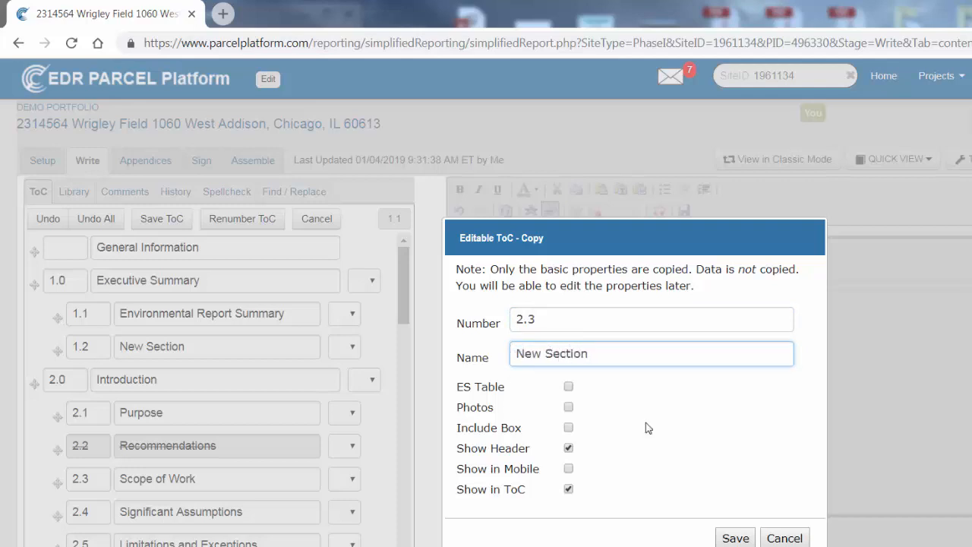
pyautogui.click(733, 537)
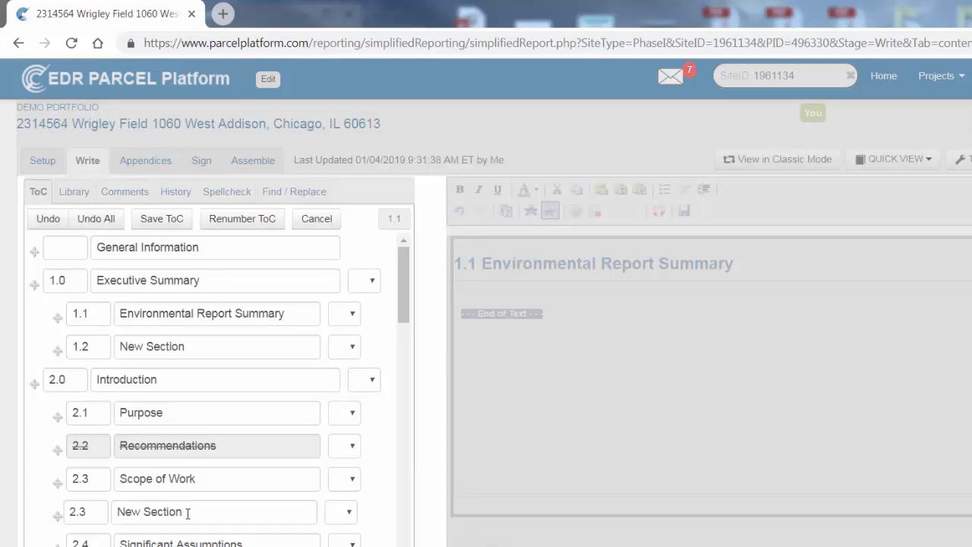
# Save the edited table of contents and store it as a new template
pyautogui.click(162, 219)
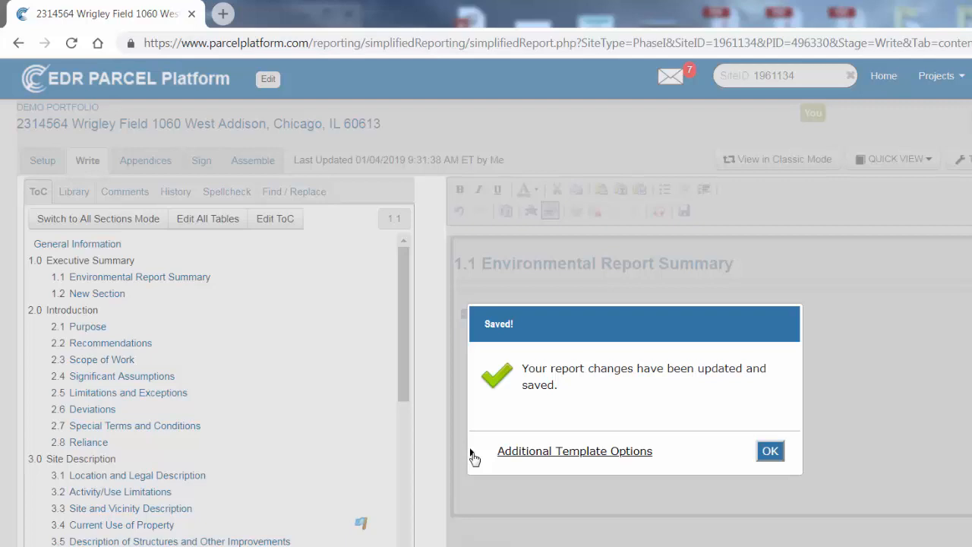
pyautogui.click(472, 454)
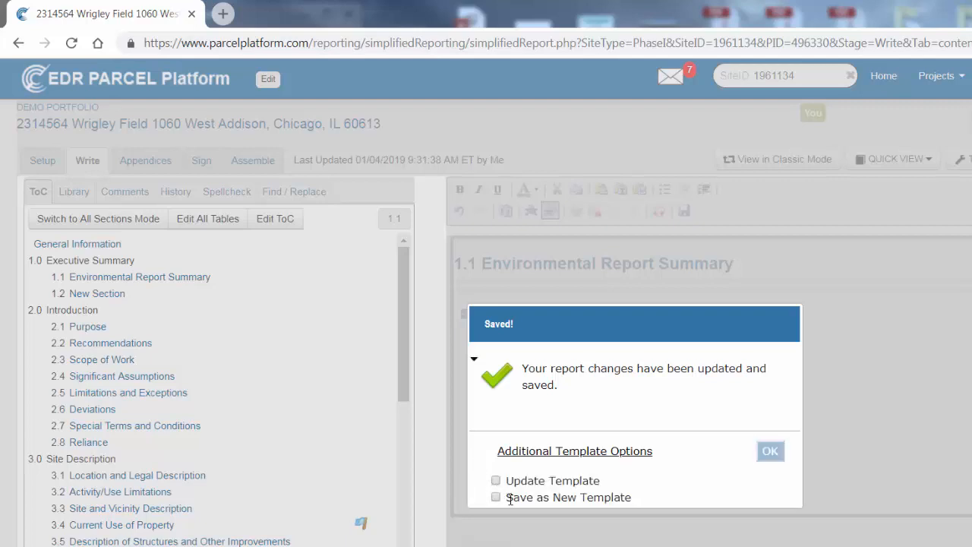
pyautogui.moveTo(506, 497); pyautogui.dragTo(646, 502)
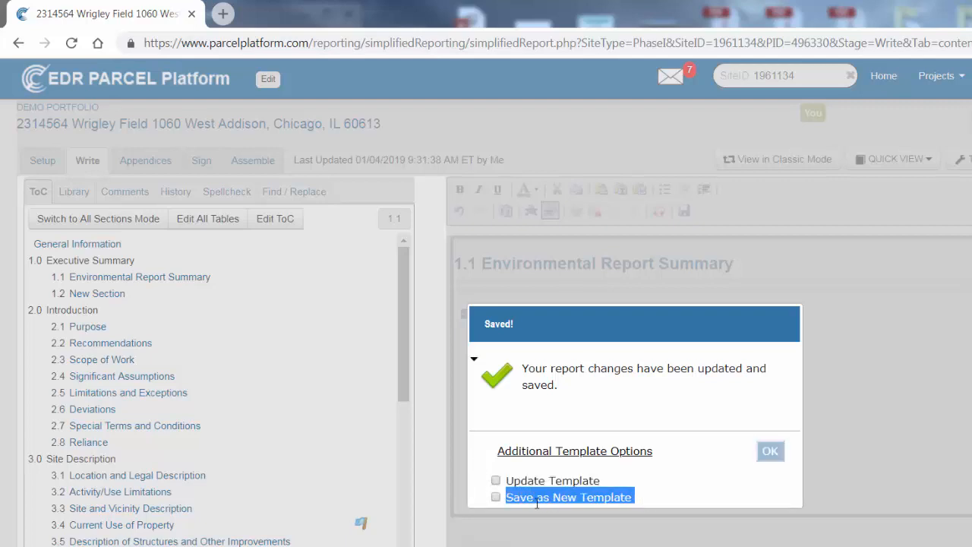
pyautogui.click(518, 490)
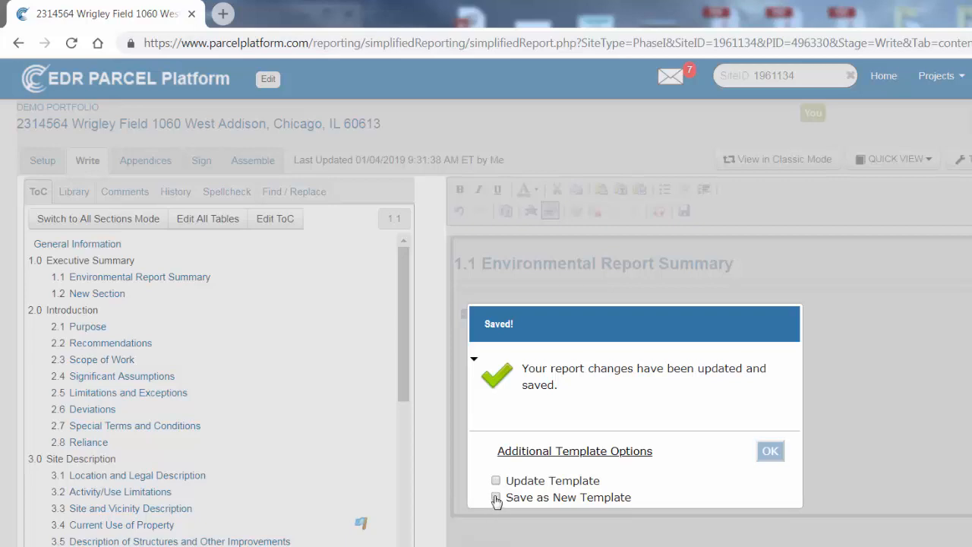
pyautogui.click(496, 498)
pyautogui.click(770, 451)
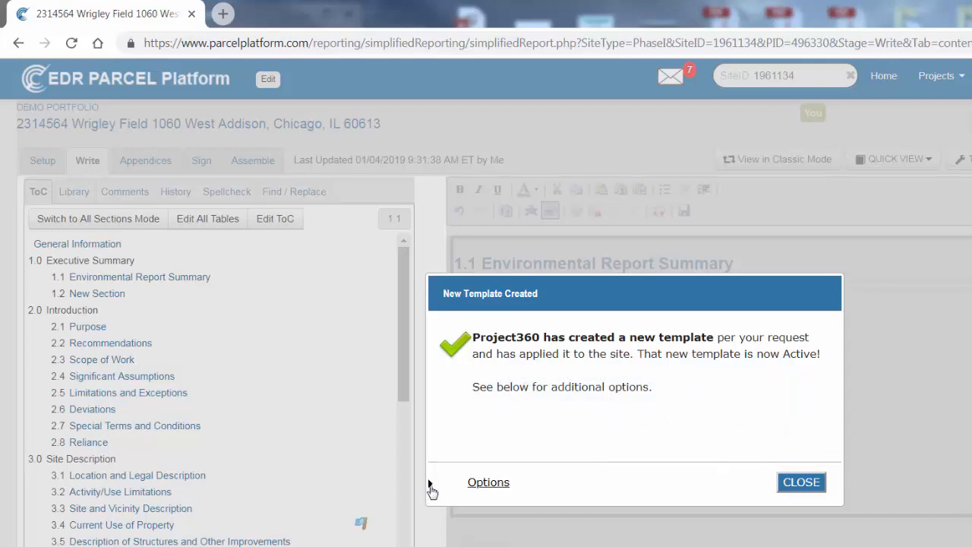
# Rename the newly created template to New Bank Phase I and save the name
pyautogui.click(430, 487)
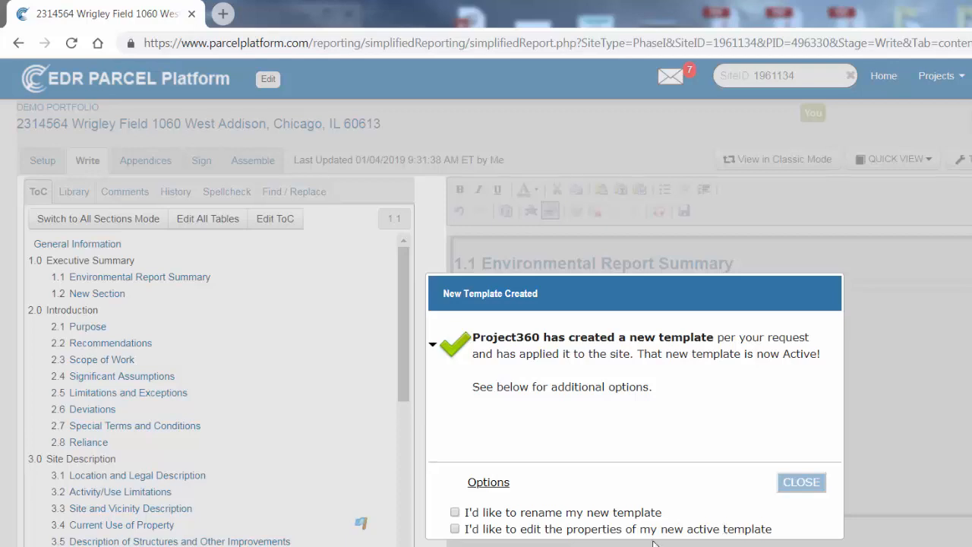
pyautogui.click(456, 514)
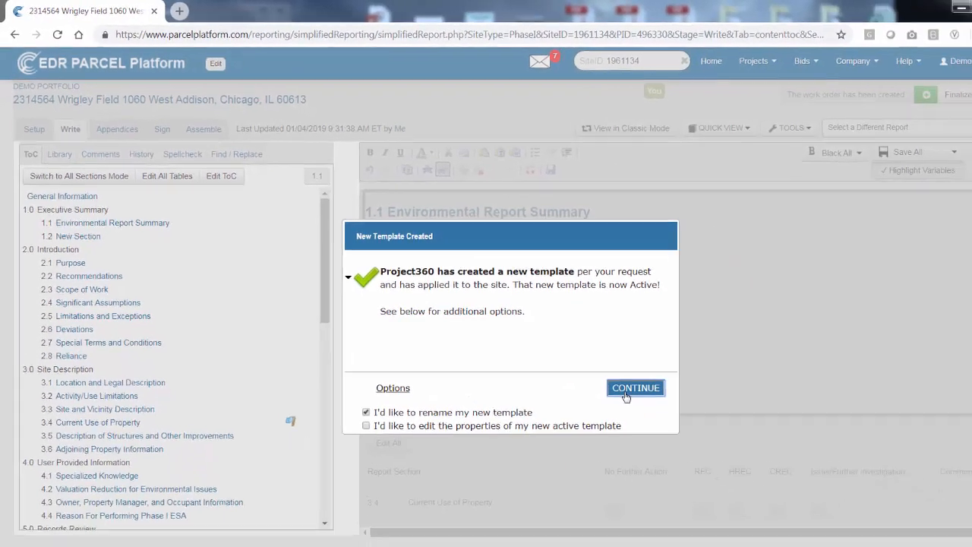
pyautogui.click(626, 394)
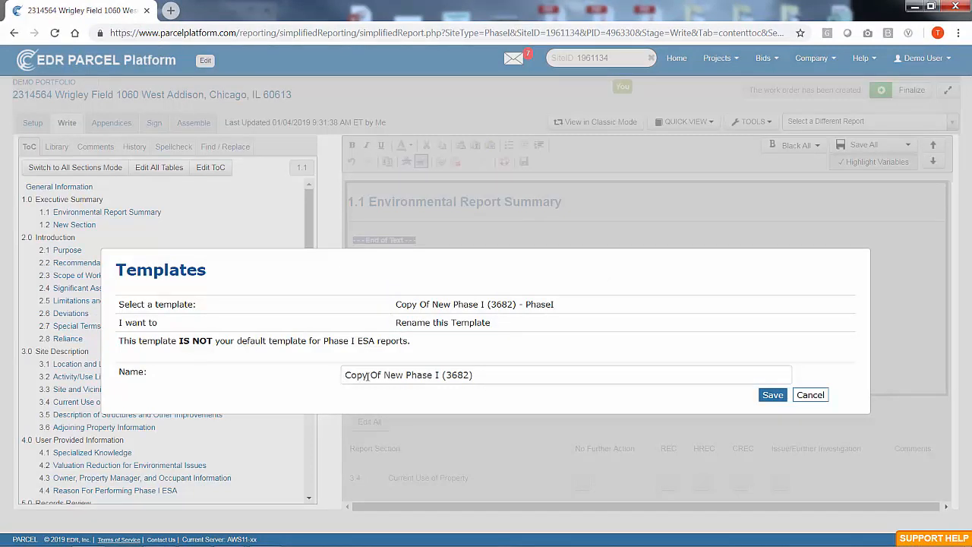
pyautogui.moveTo(483, 374); pyautogui.dragTo(318, 374)
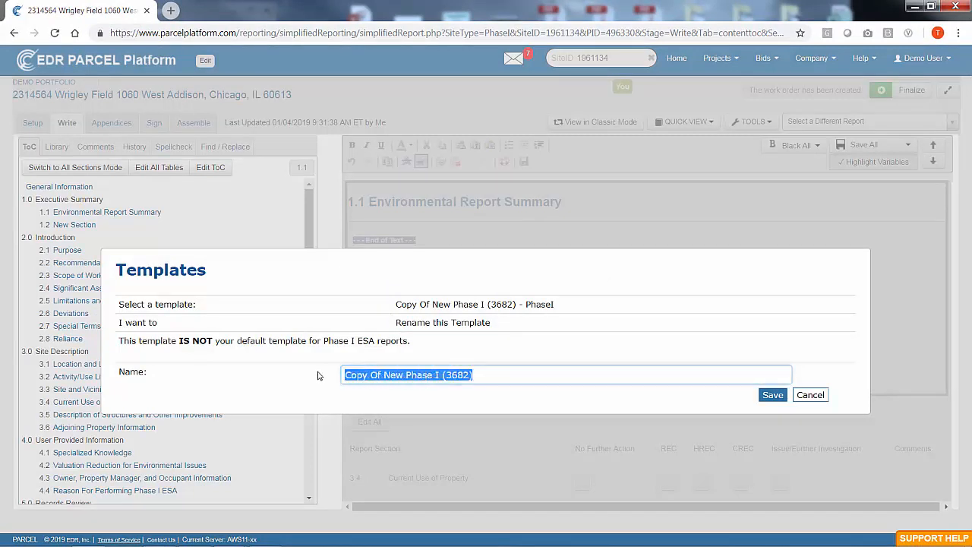
pyautogui.write('New Bank Phase I')
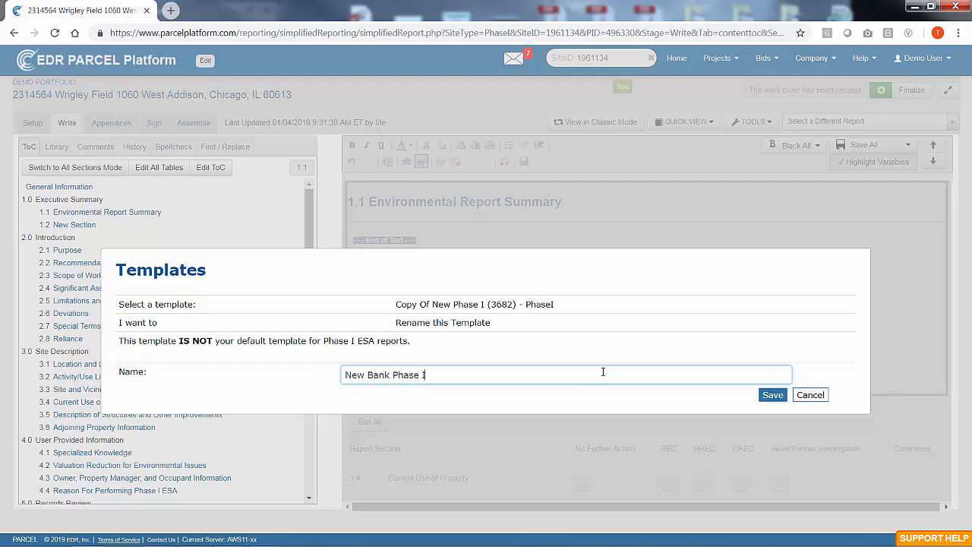
pyautogui.click(771, 396)
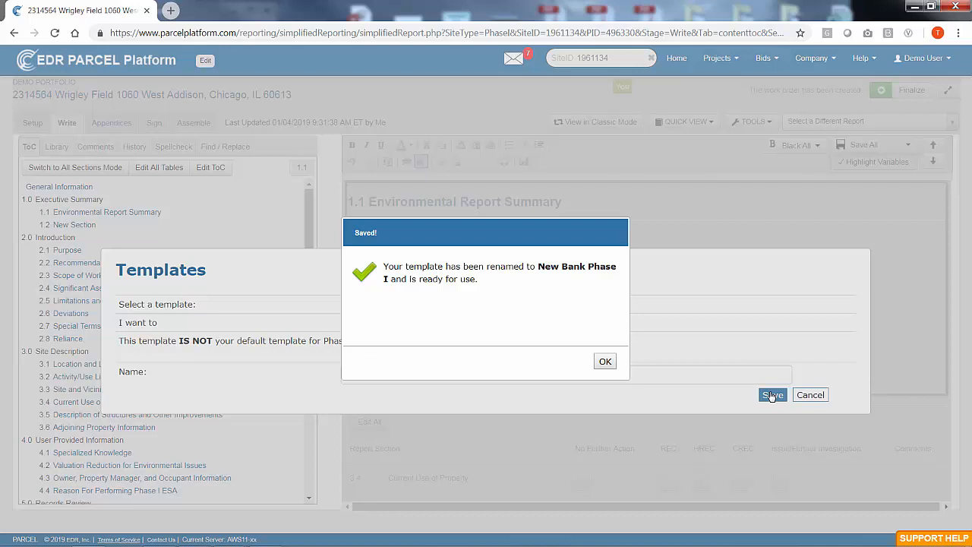
pyautogui.click(605, 362)
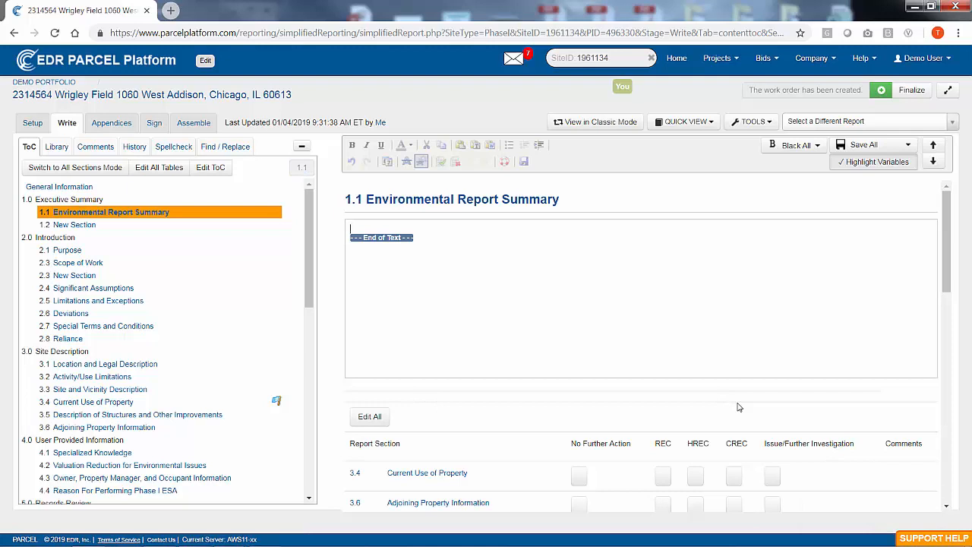
# Open the support request form
pyautogui.click(917, 539)
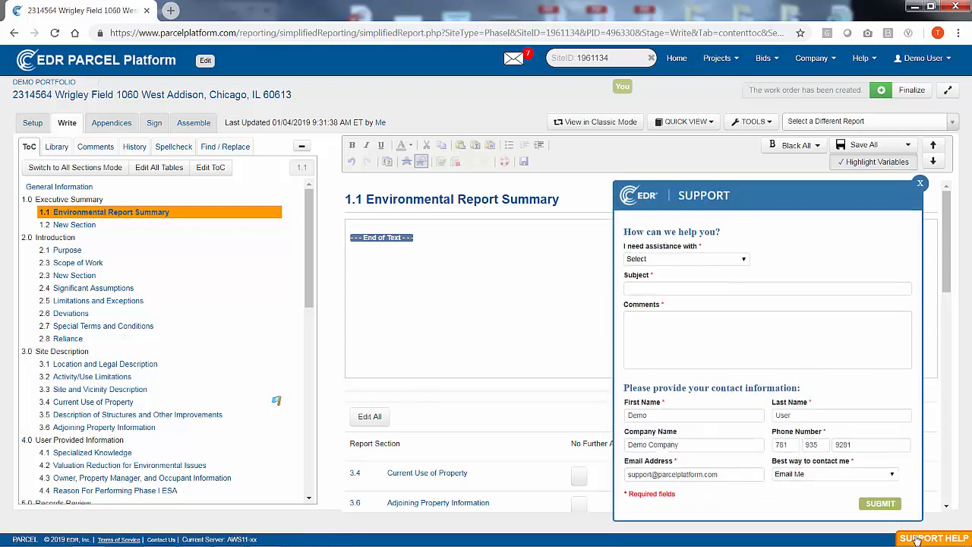